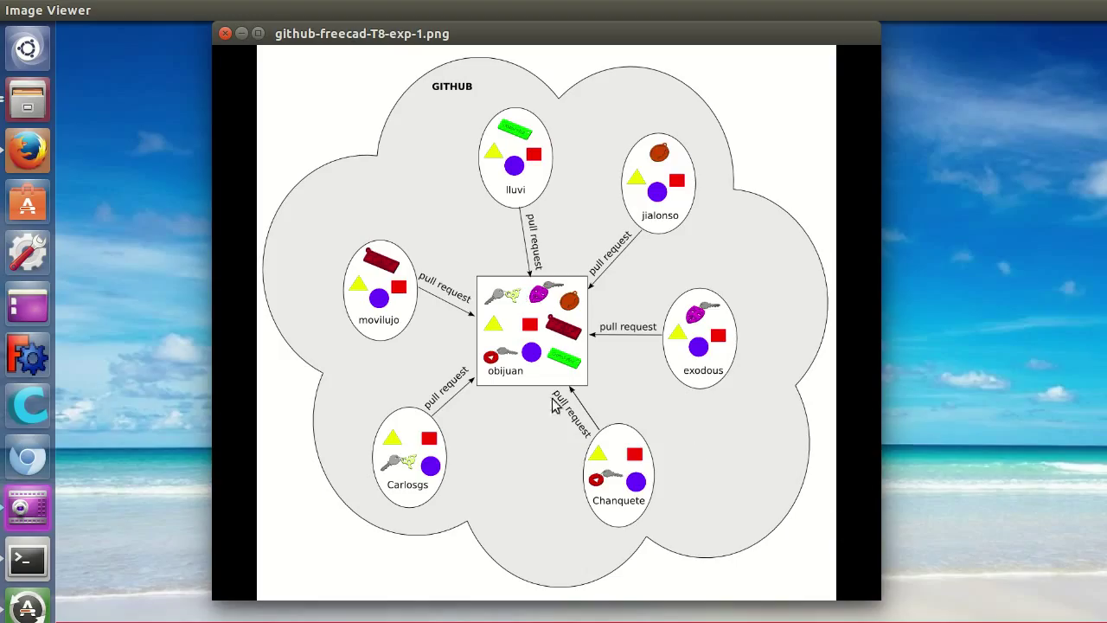
- Advance to the diagram comparing upstream/master, origin/master and the laptop copy
key("Right")
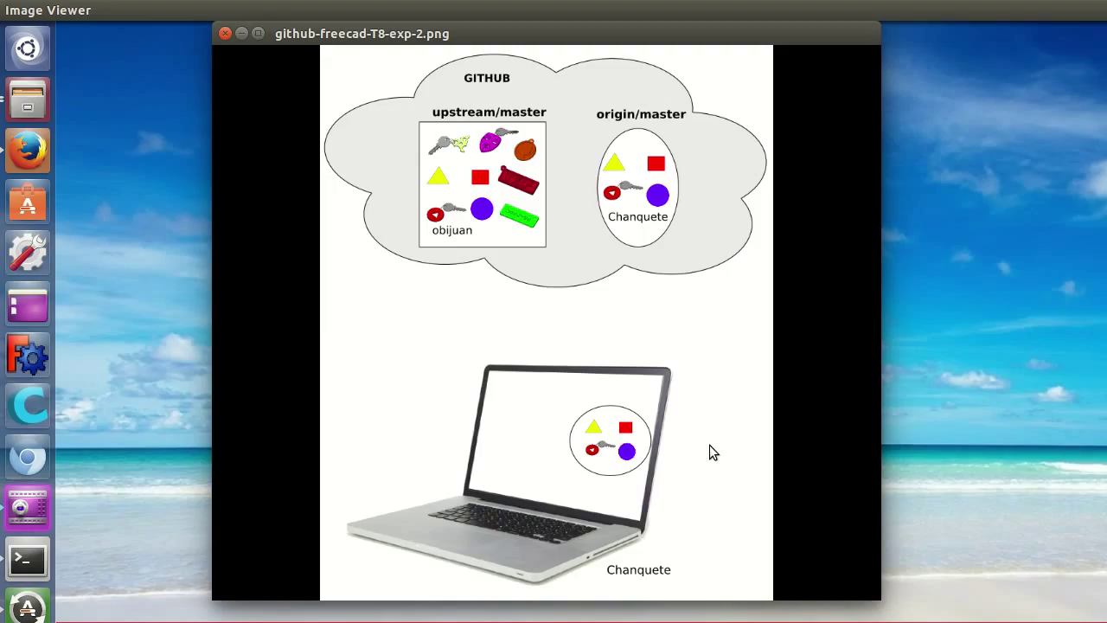
- Step from the git fetch slide through checkout, merge and result to the git push diagram (exp-6.png)
key("Right")
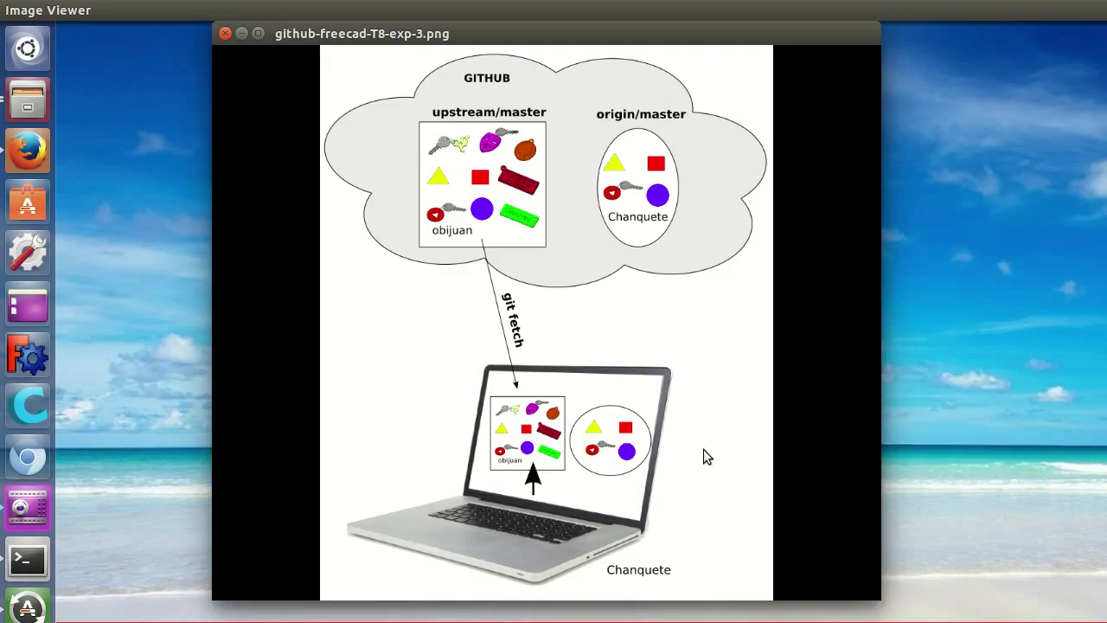
key("Right")
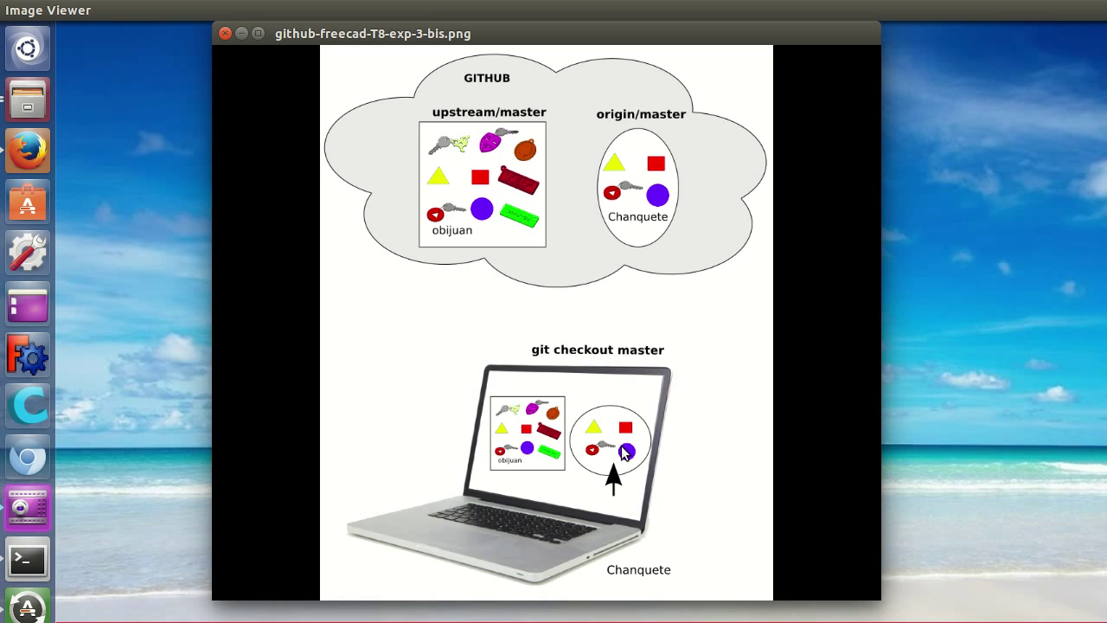
key("Right")
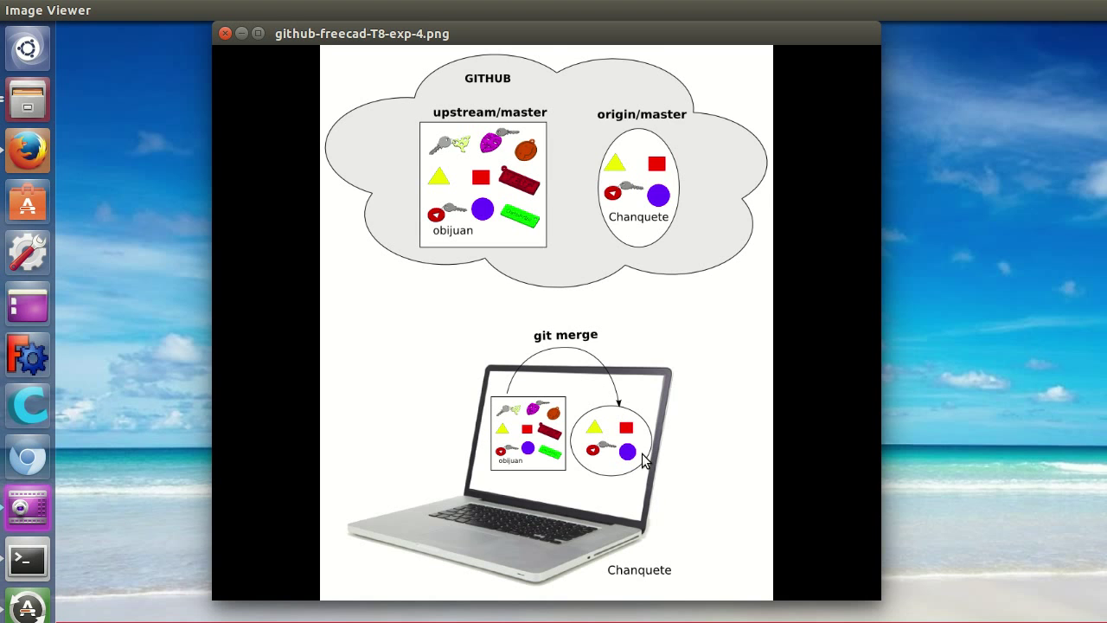
key("Right")
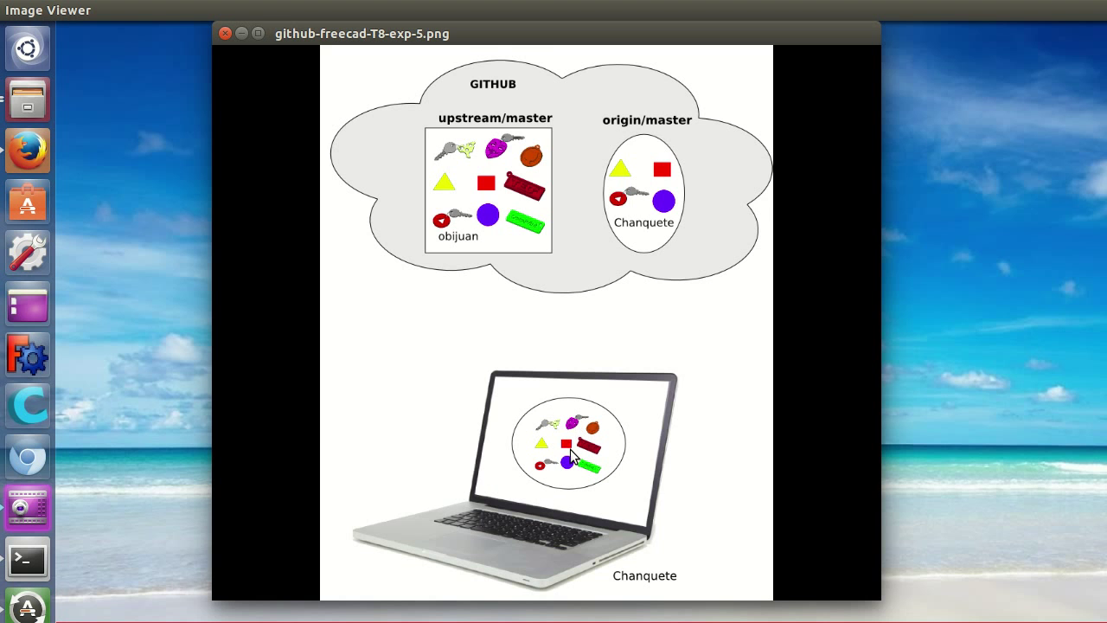
key("Right")
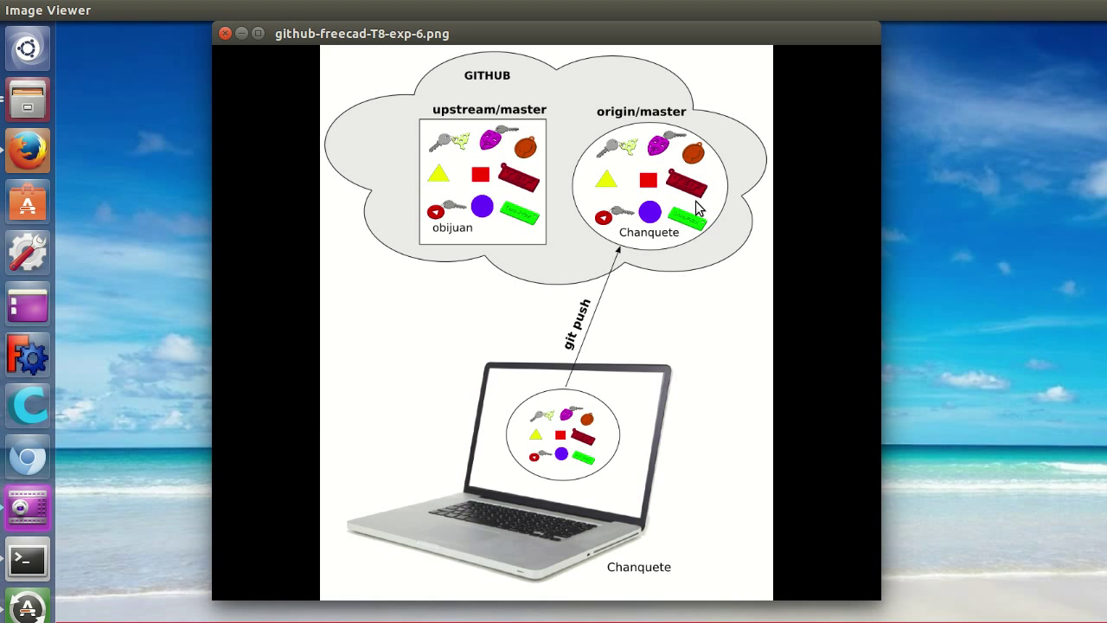
- In Firefox, go to the upstream freecad-key-chain-library tab and copy its HTTPS clone URL
left_click(26, 149)
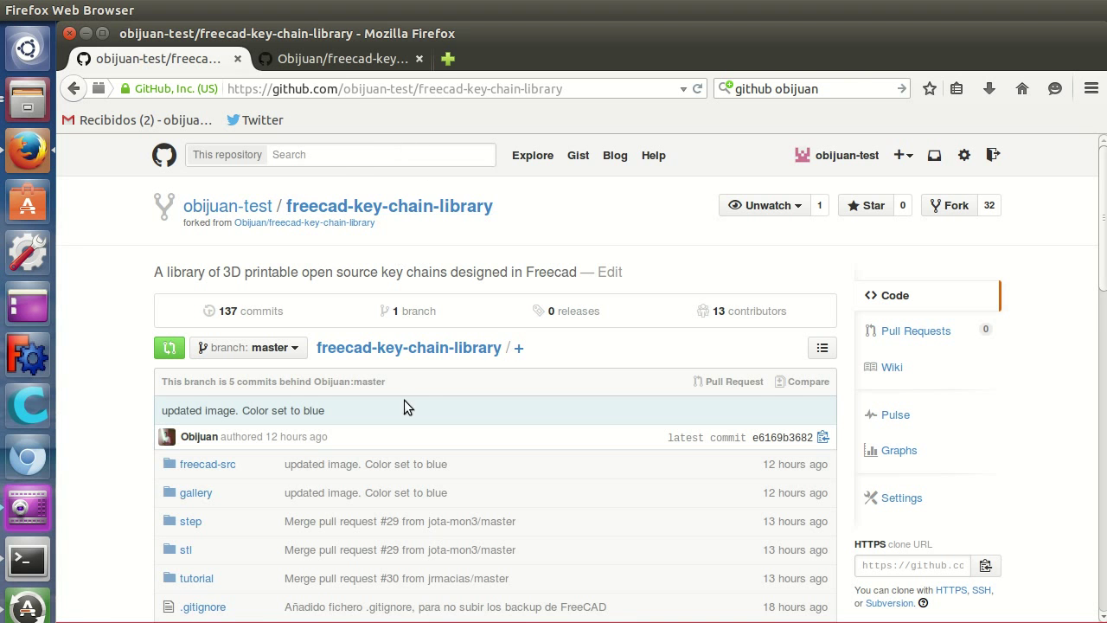
left_click(326, 57)
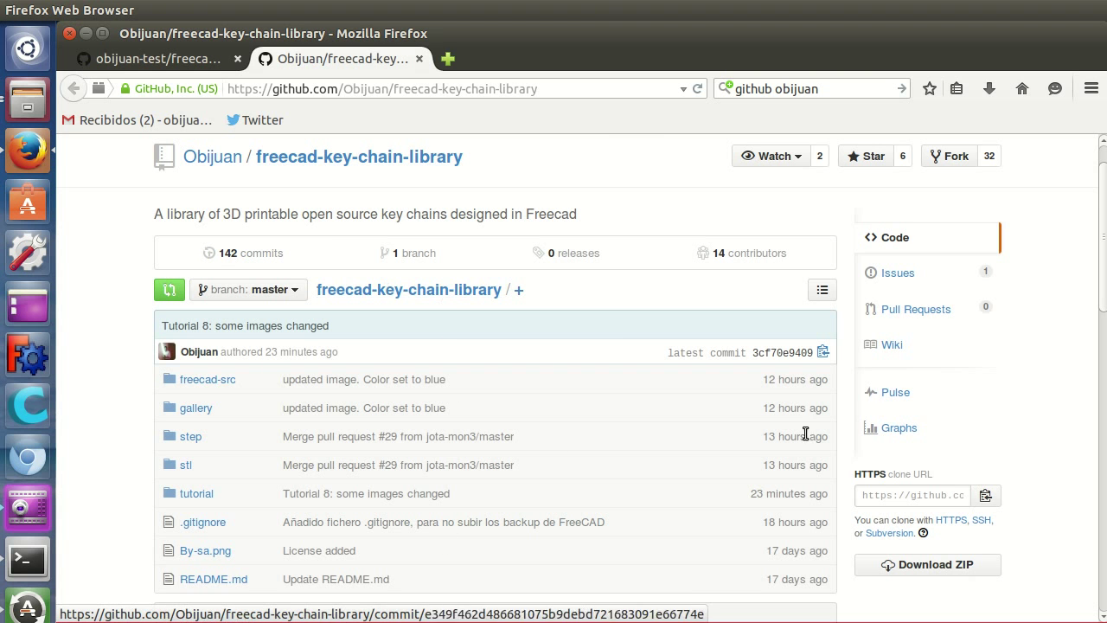
left_click(986, 496)
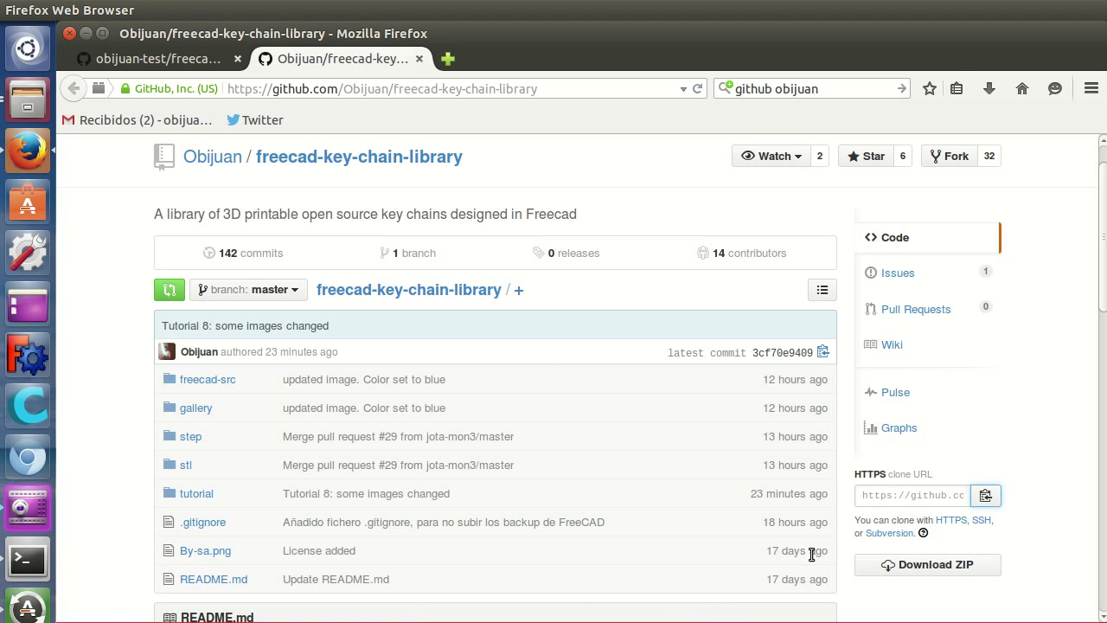
- In a new terminal, run git remote add upstream with the pasted URL, then verify with git remote -v
key("ctrl+alt+t")
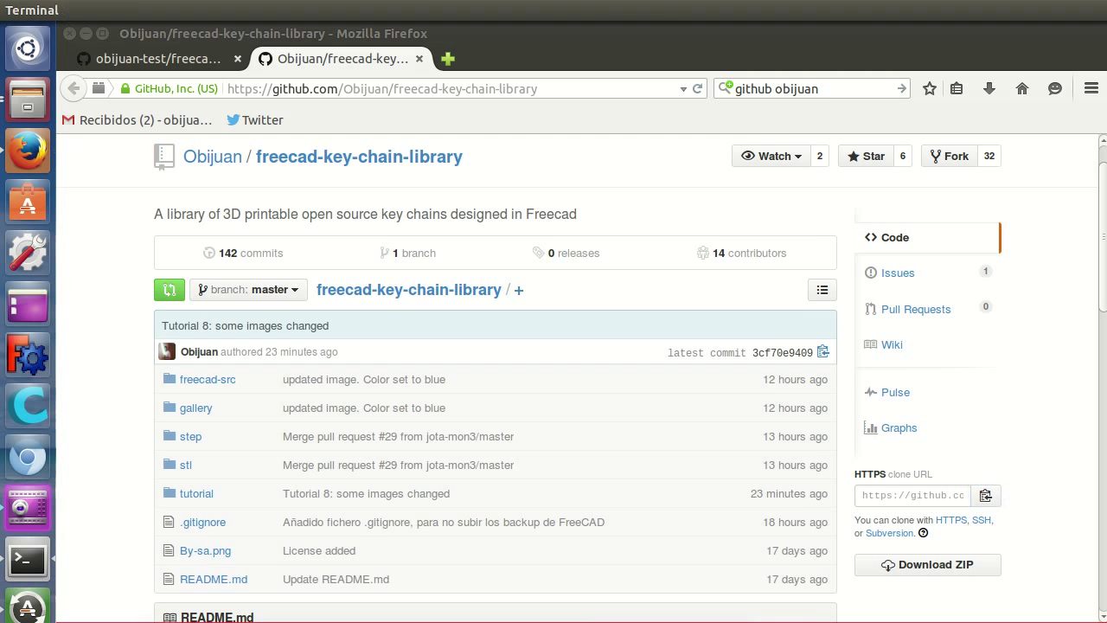
left_click_drag(641, 182, 698, 166)
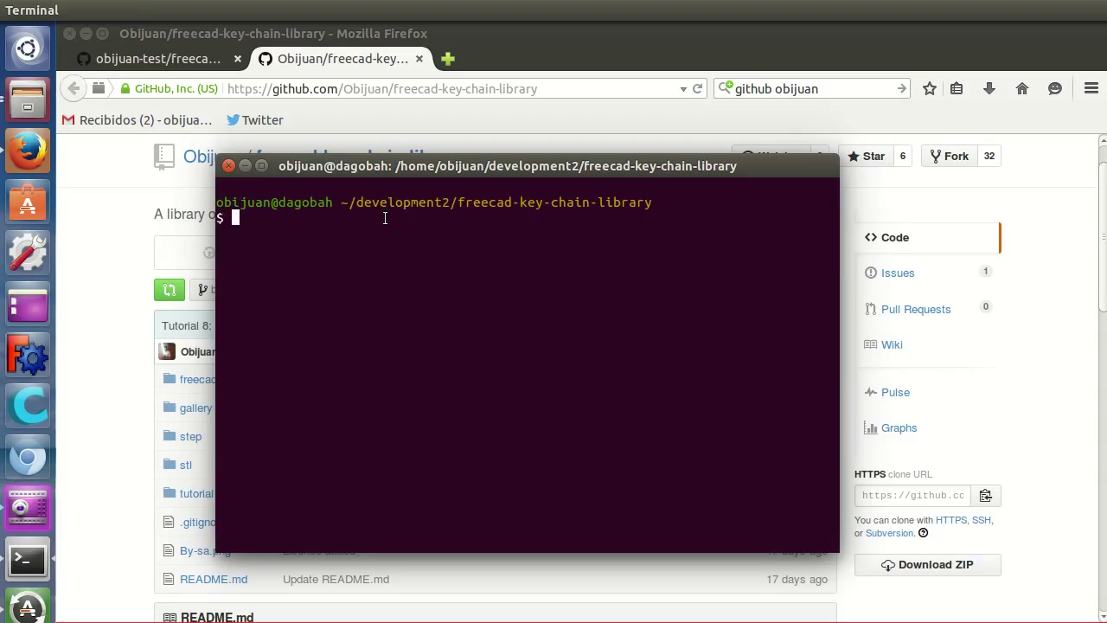
type("GI")
key("BackSpace")
key("BackSpace")
type("git remote add upstream")
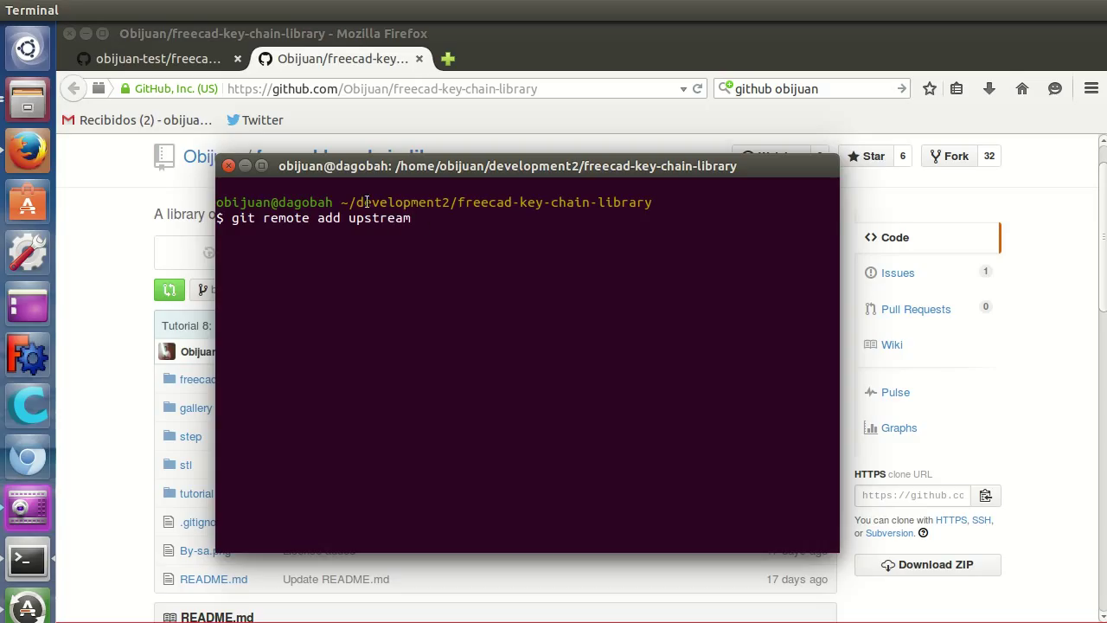
right_click(415, 218)
left_click(453, 316)
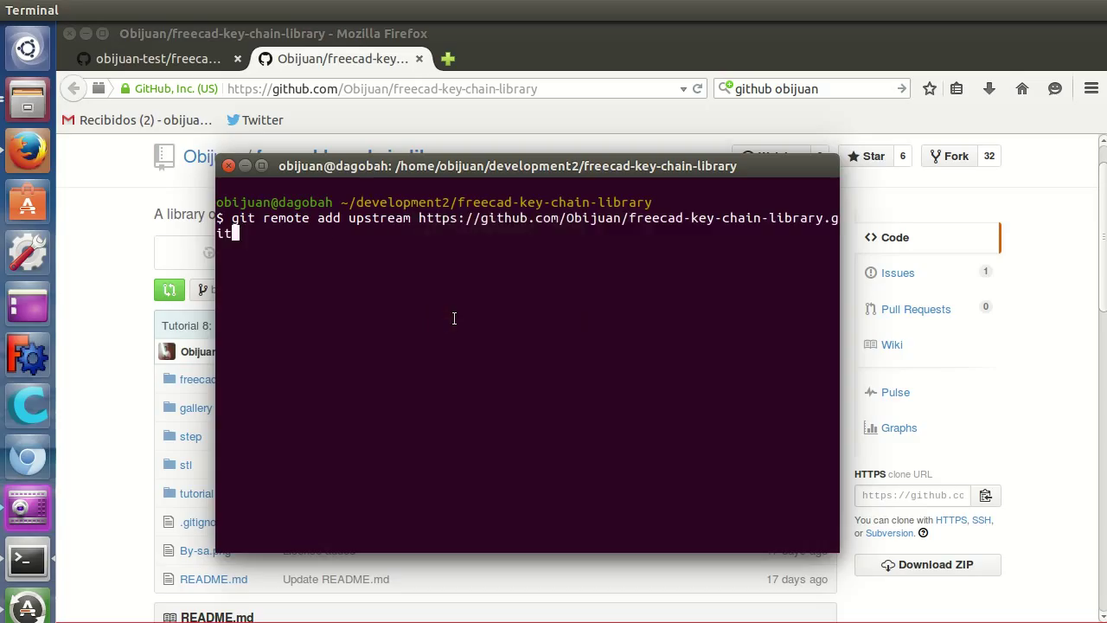
key("Return")
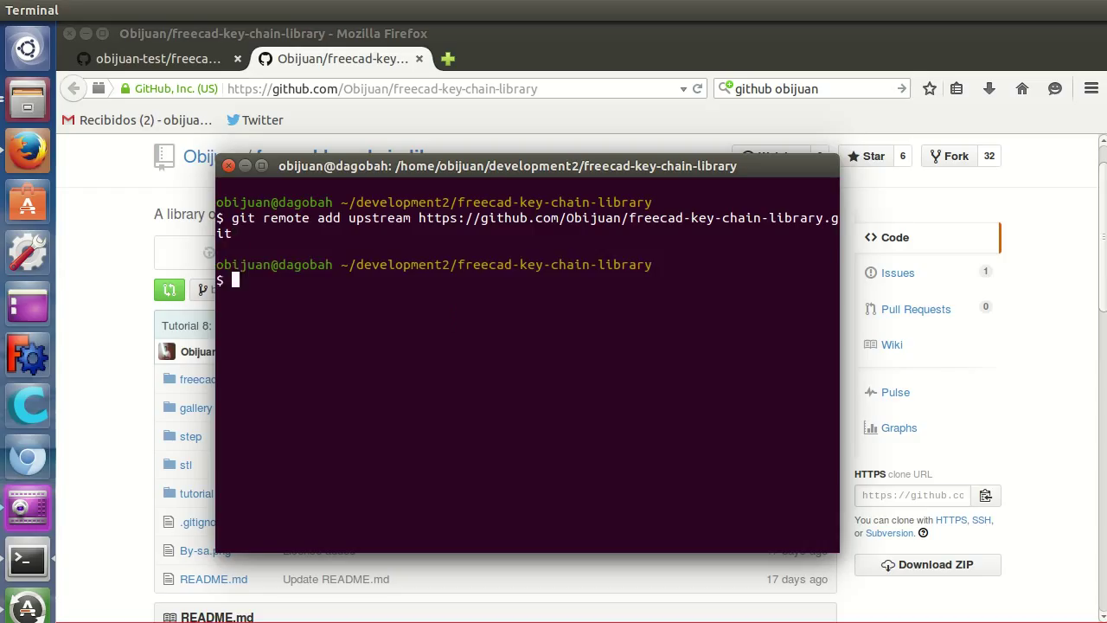
type("git remote -v")
key("Return")
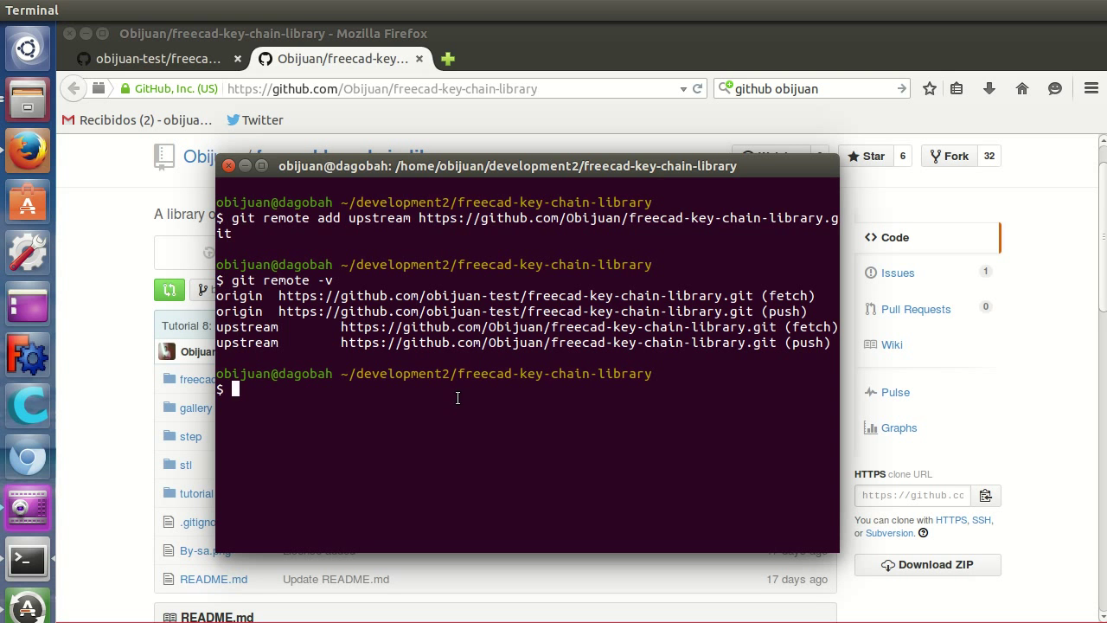
- Run git fetch upstream and git checkout master, then type git merge upstream/master
type("git fetch upstream")
key("Return")
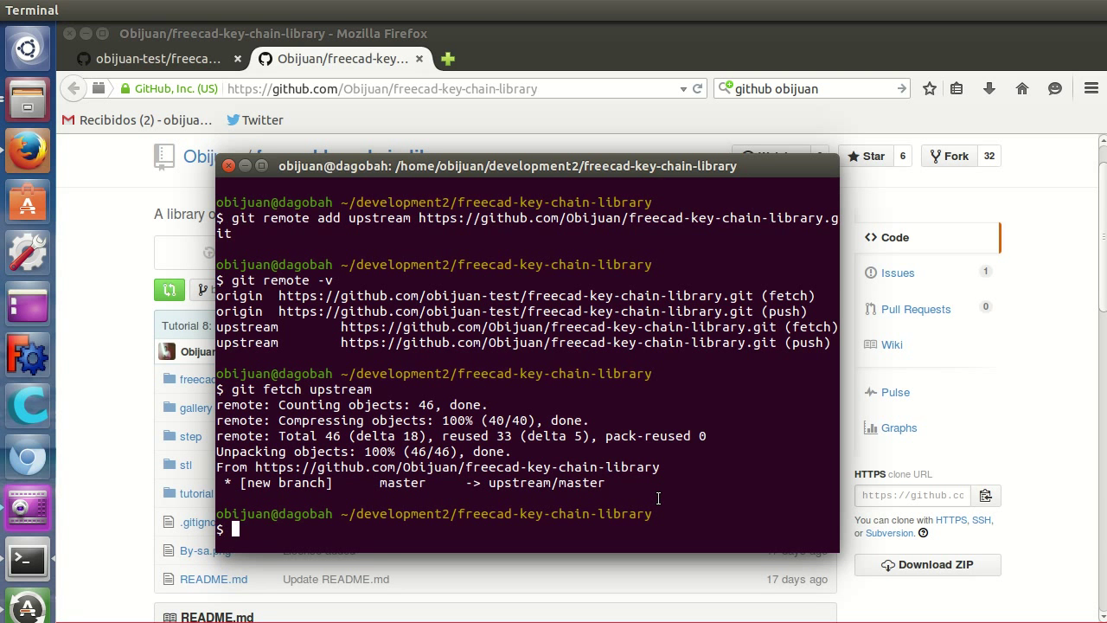
type("git")
type(" checkout master")
key("Return")
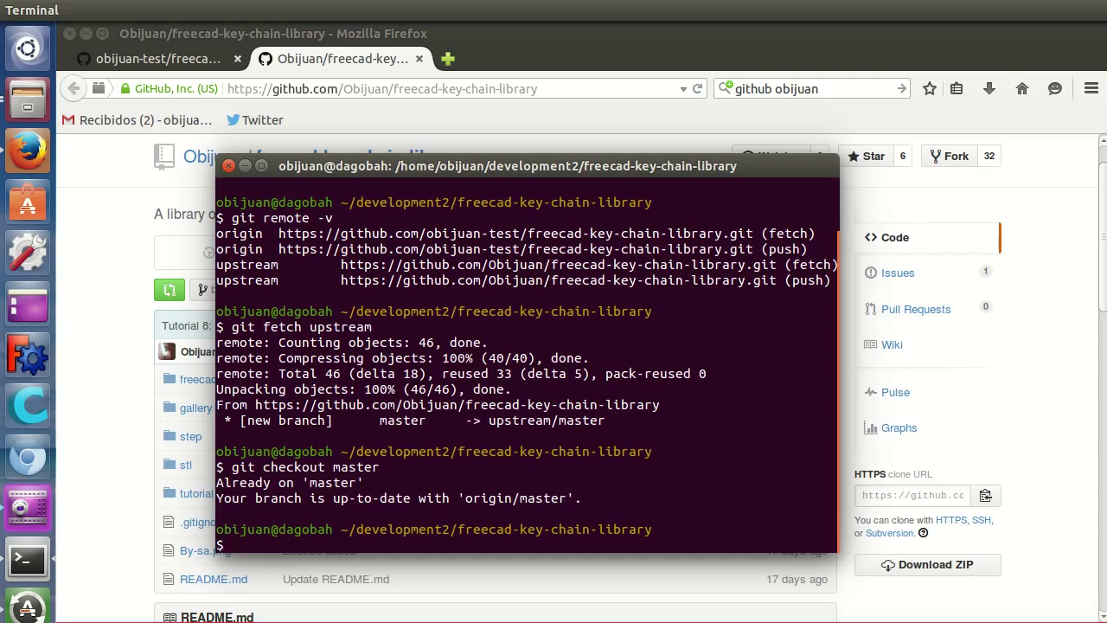
type("git merge upstream/")
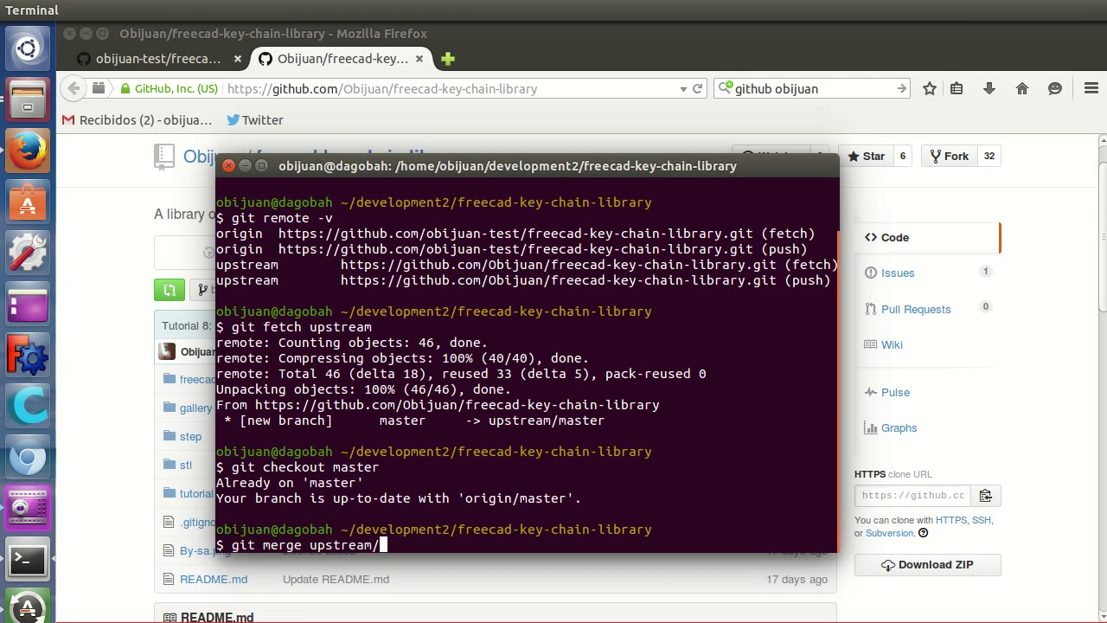
type("master")
- Run the upstream/master merge and check git status: master 5 commits ahead, working tree clean
key("Return")
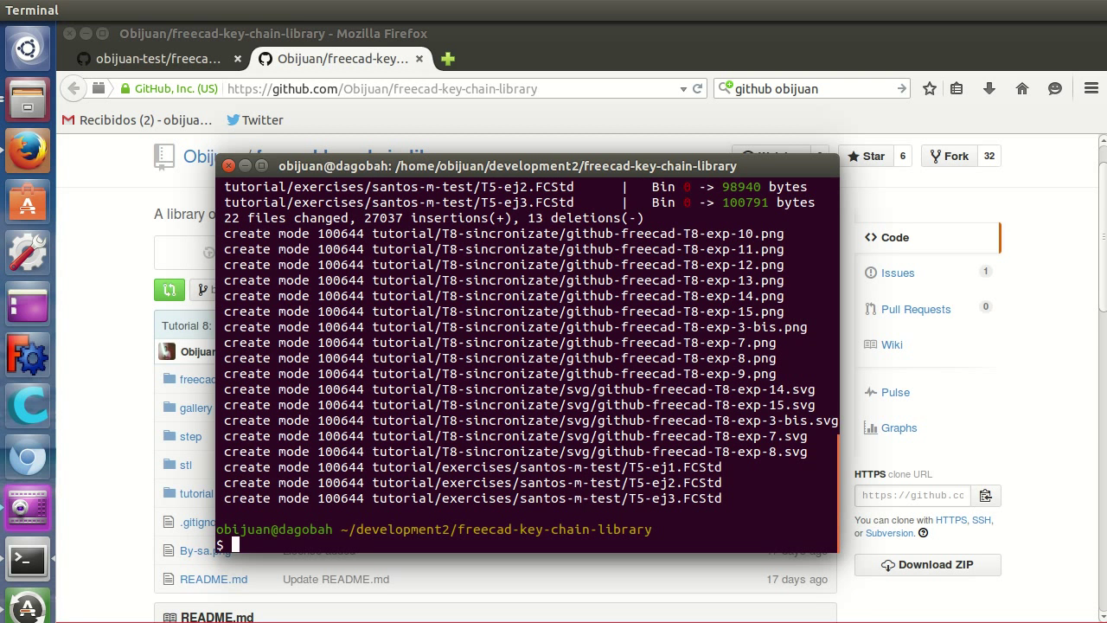
type("git status")
key("Return")
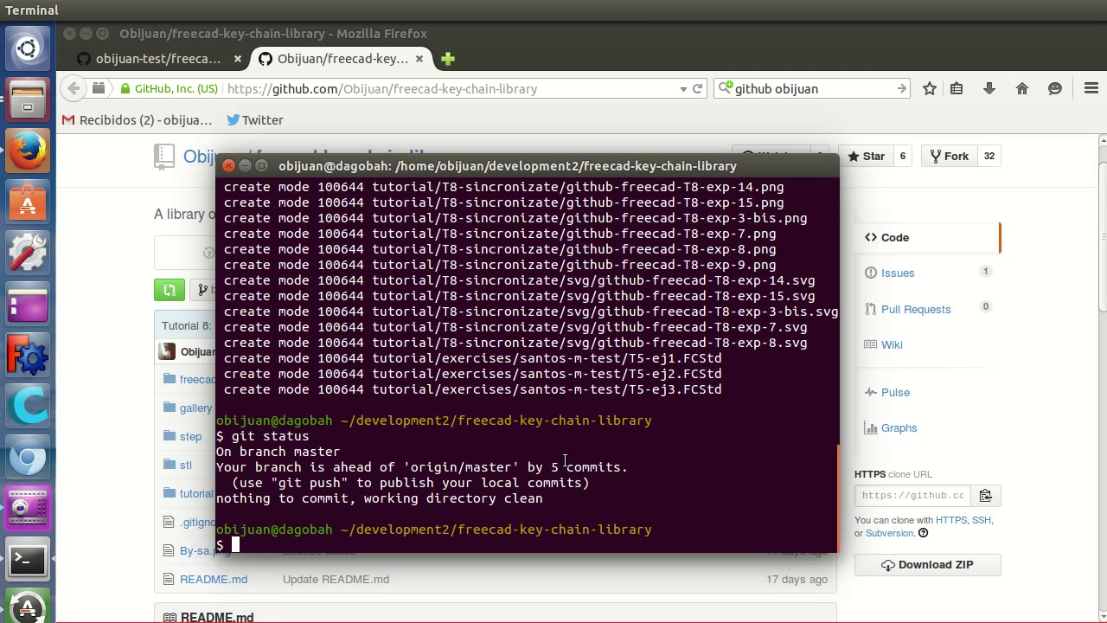
- Run git push origin master, entering the GitHub username and password when prompted
type("git")
type(" push origin master")
key("Return")
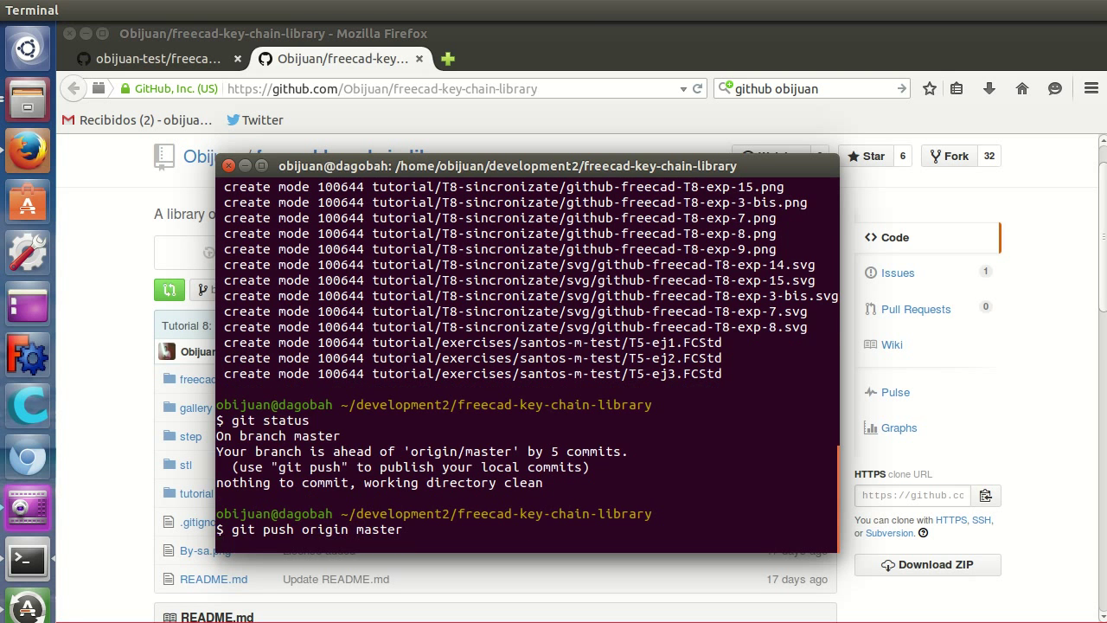
type("obijuan-test")
key("Return")
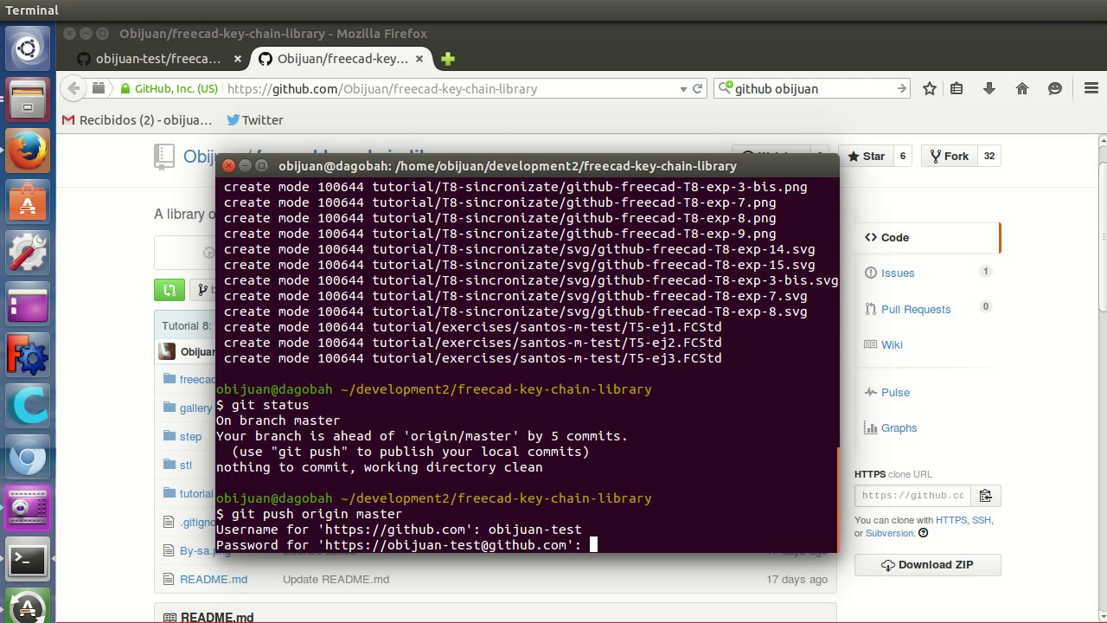
key("Return")
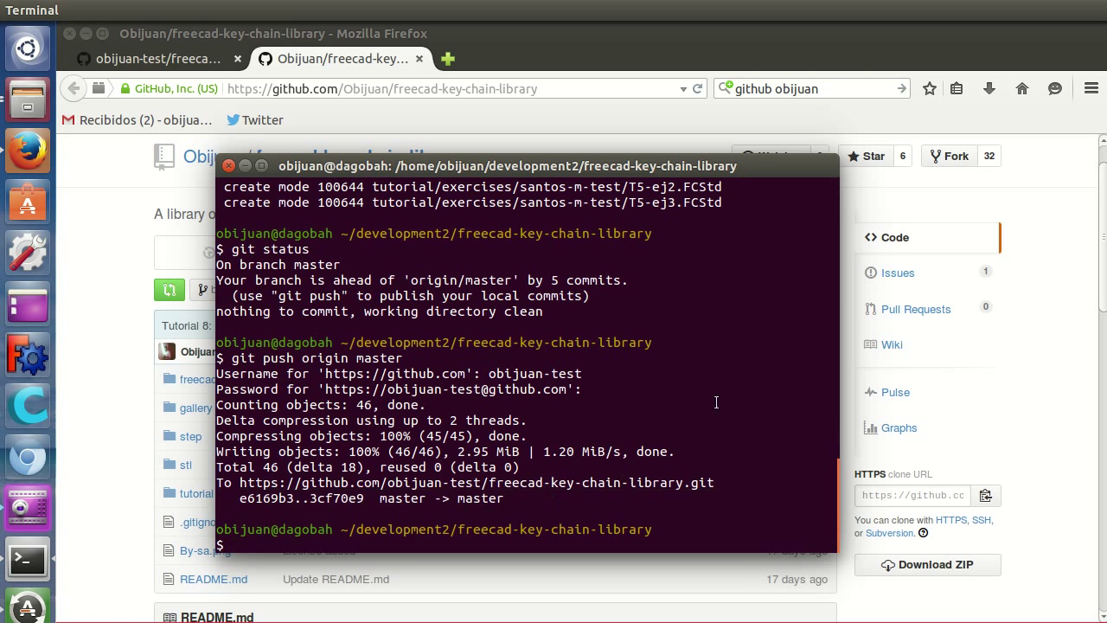
- Reload the fork's freecad-key-chain-library page in Firefox to see the pushed commits
left_click(333, 38)
left_click(198, 59)
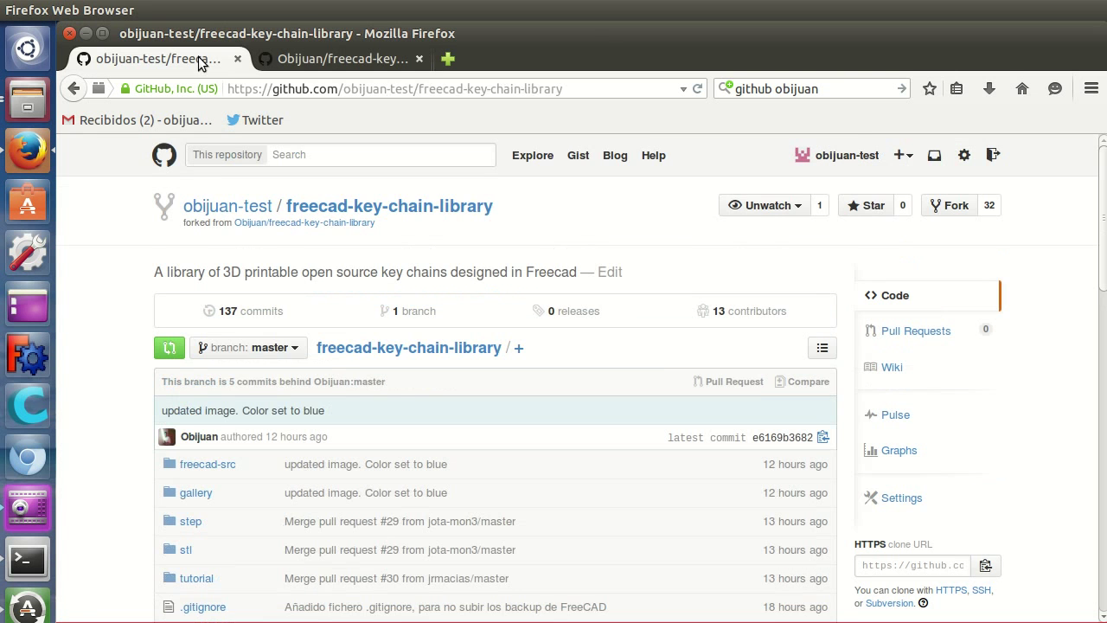
left_click(697, 89)
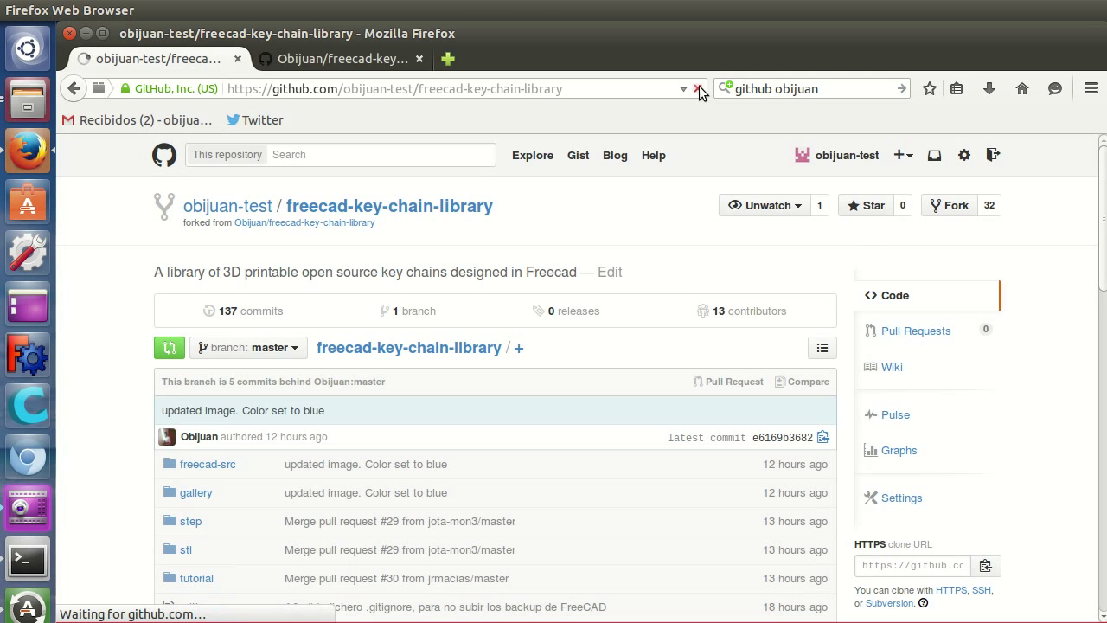